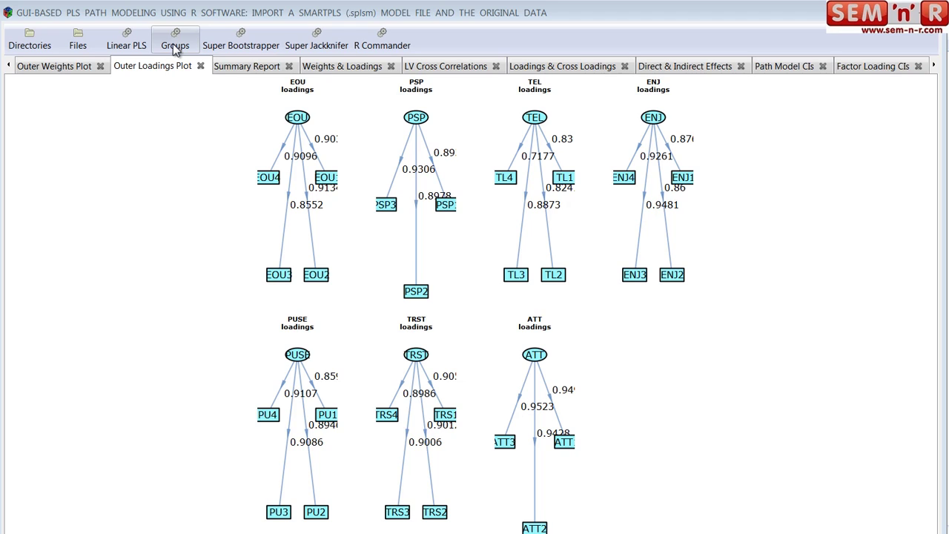
View the outer weights plot, followed by the path diagram of the structural model.
left_click(175, 46)
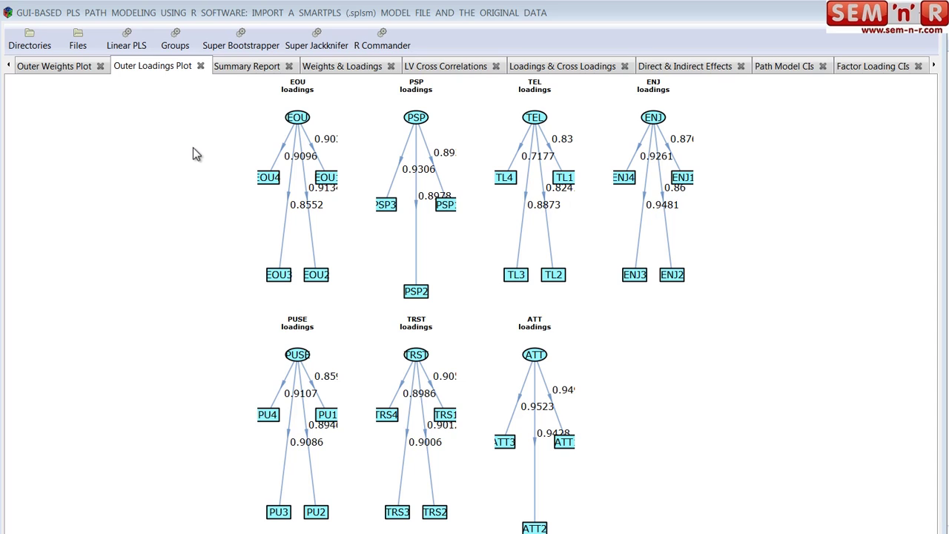
left_click(50, 66)
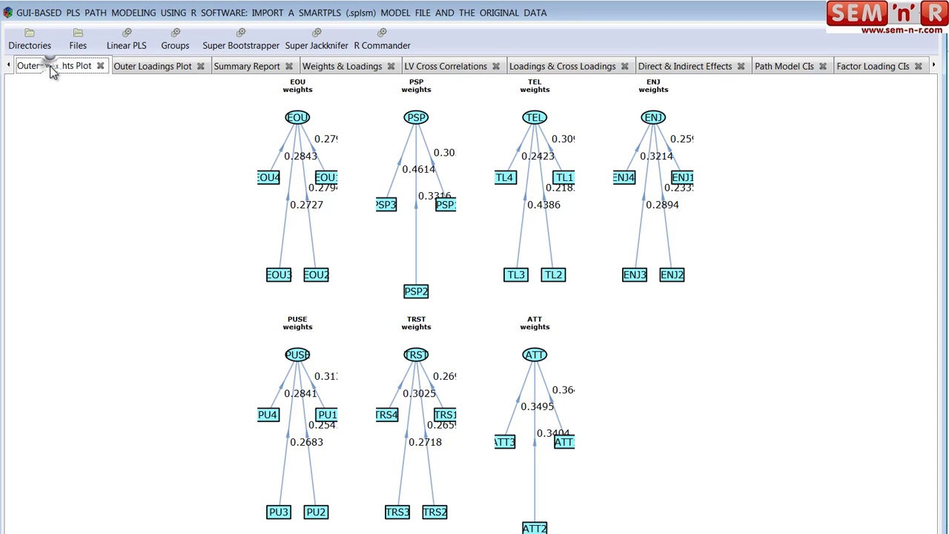
left_click(9, 66)
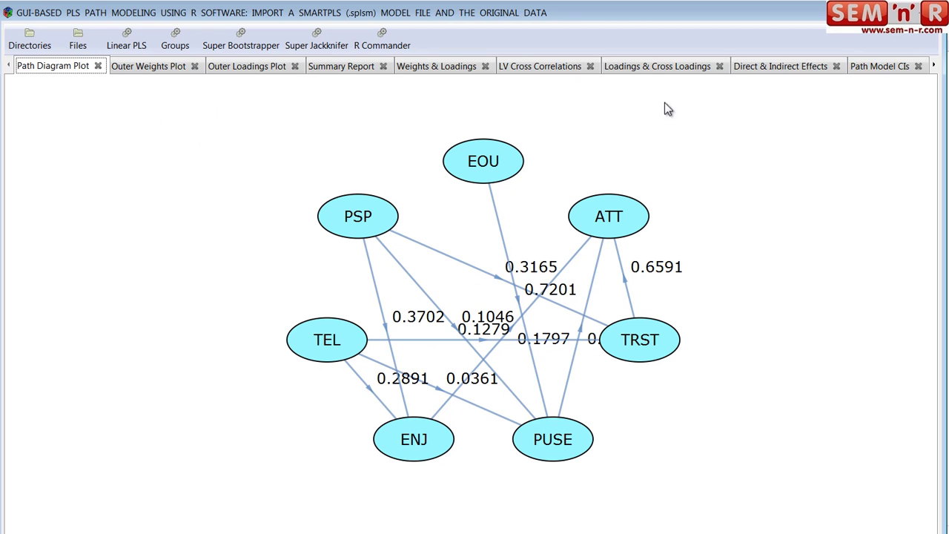
Examine the bootstrapped 95% confidence intervals for the inner path coefficients in the path model CIs report.
left_click(935, 65)
left_click(934, 65)
left_click(935, 65)
left_click(934, 65)
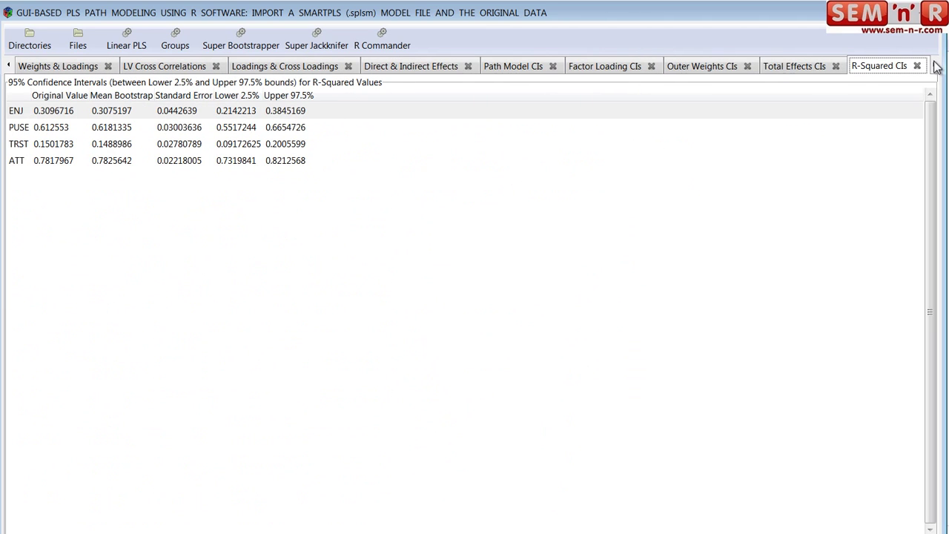
left_click(509, 67)
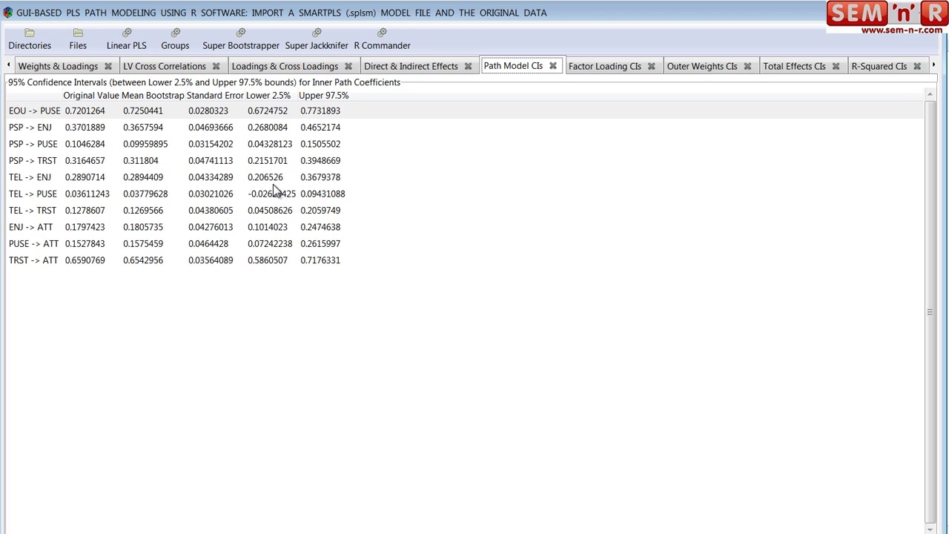
Return from the confidence interval report to the path diagram plot.
left_click(8, 65)
left_click(8, 65)
left_click(8, 65)
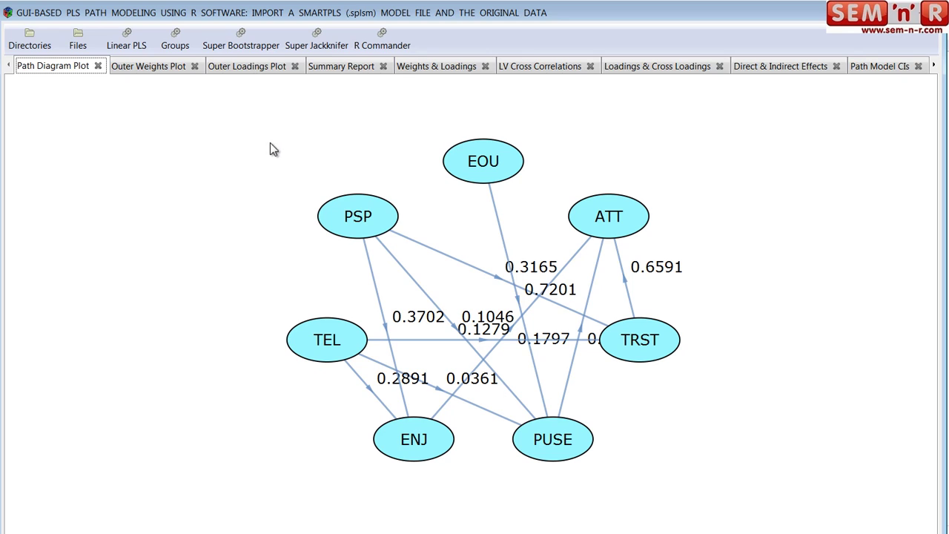
Start a multi-group analysis and choose EXP as the grouping variable, keeping the path weighting scheme.
left_click(175, 46)
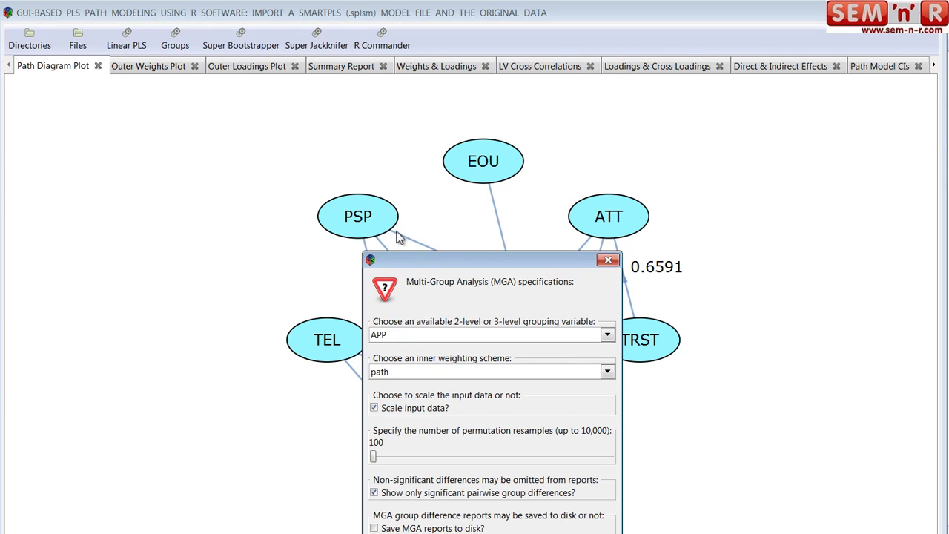
left_click_drag(361, 195, 304, 99)
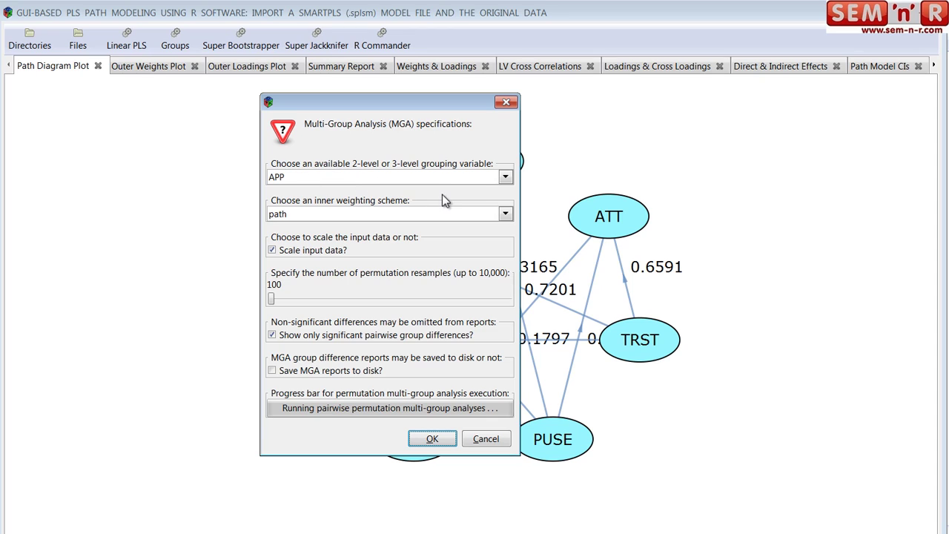
left_click(507, 181)
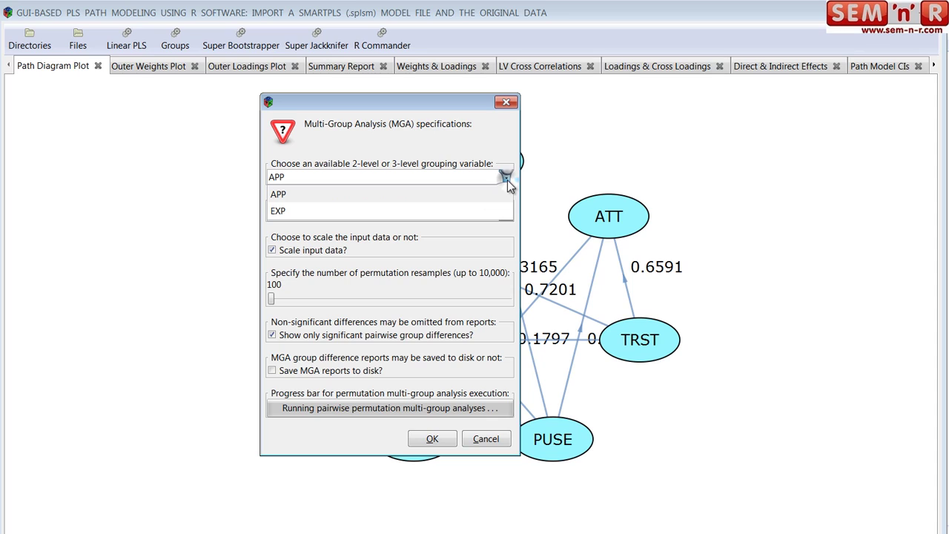
left_click(431, 210)
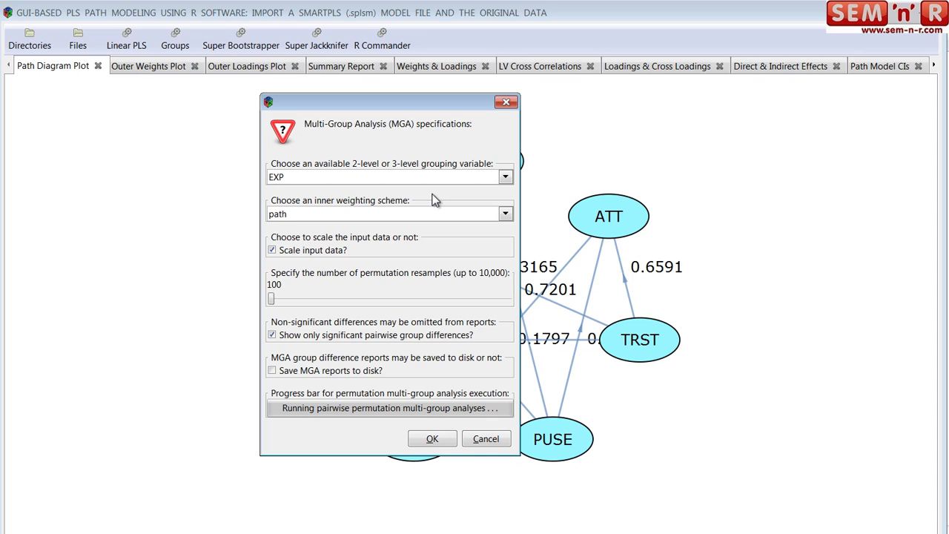
left_click(504, 179)
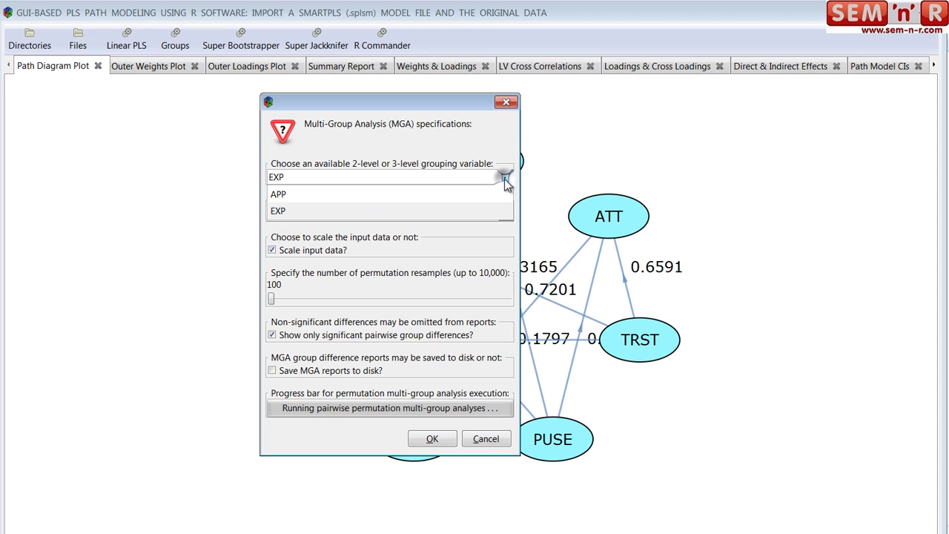
left_click(443, 211)
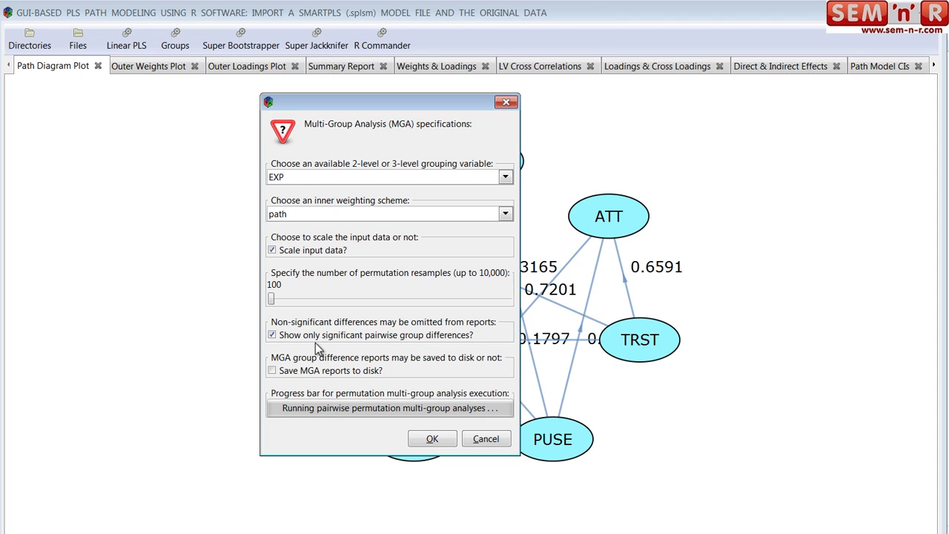
Include non-significant group differences, save the MGA reports to disk, and run the analysis with 100 permutation resamples.
left_click(272, 336)
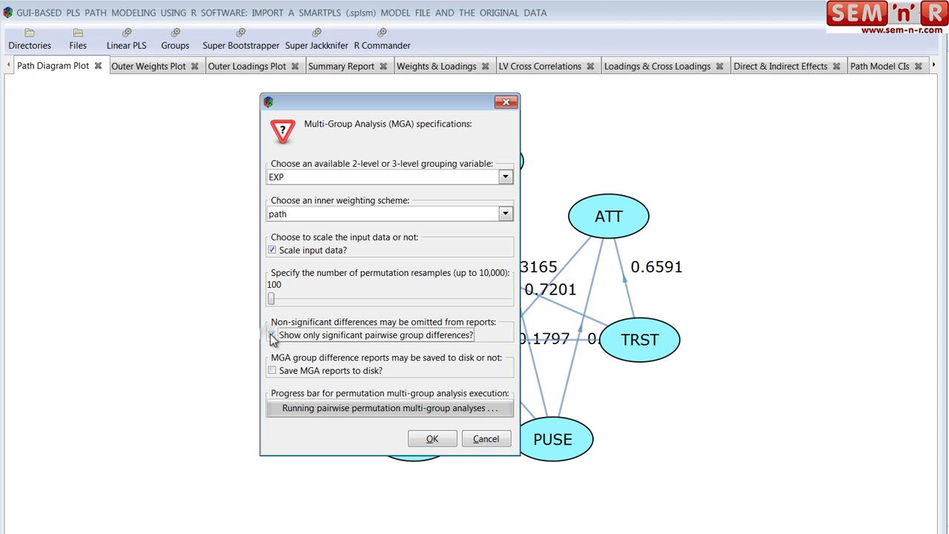
left_click(272, 370)
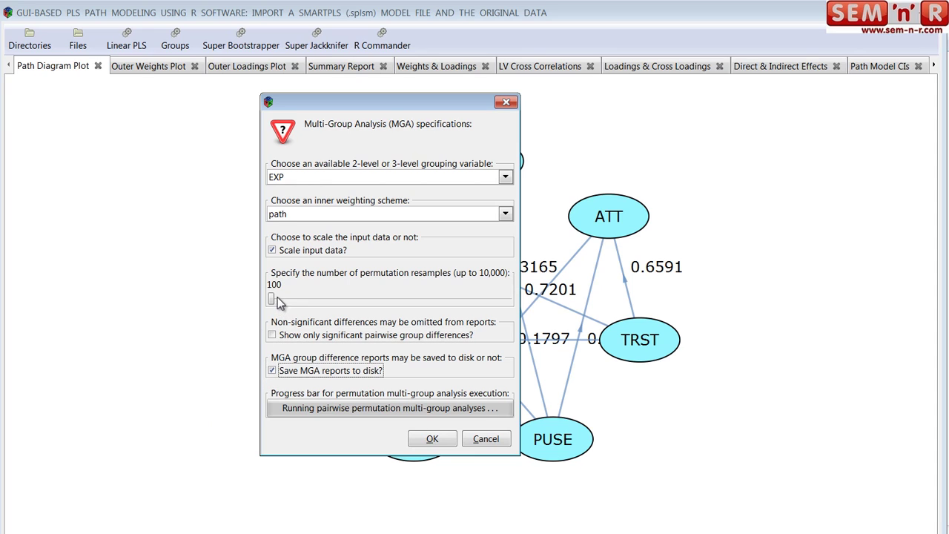
mouse_move(272, 298)
left_mouse_down()
mouse_move(490, 300)
mouse_move(259, 306)
left_mouse_up()
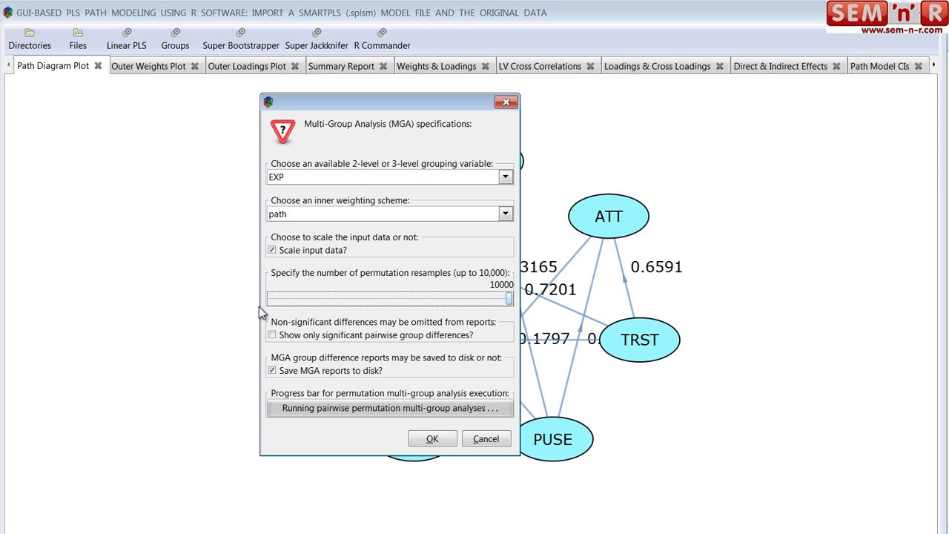
left_click(272, 300)
left_click(432, 439)
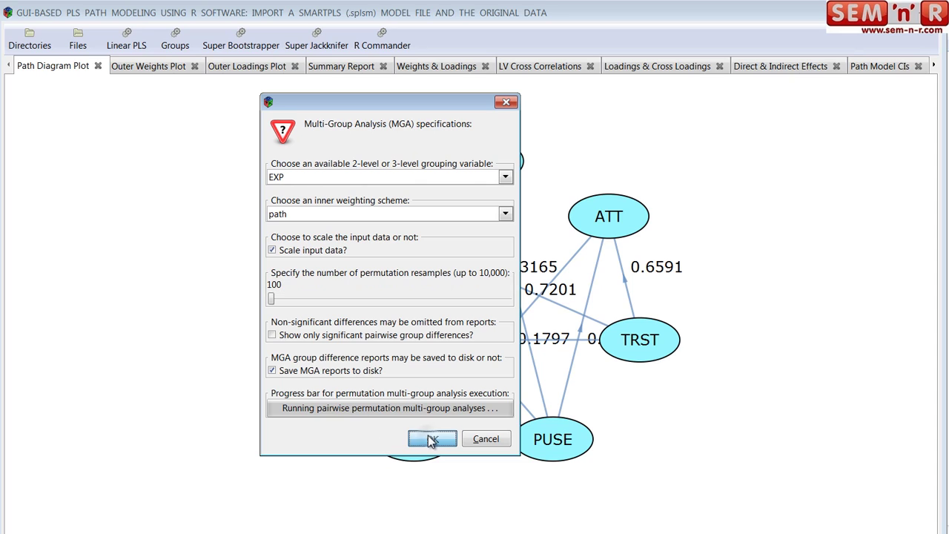
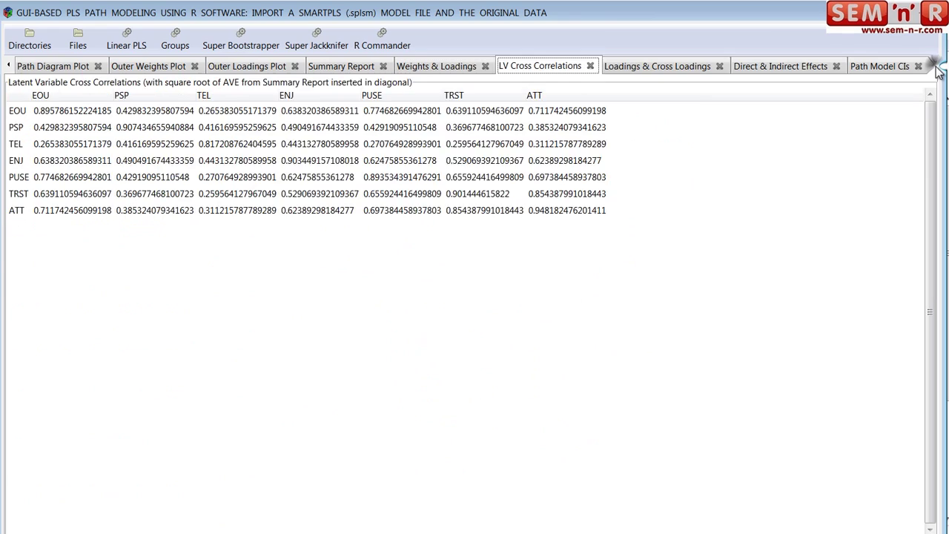
Examine the permutation report on path coefficient differences between groups 1 and 2.
left_click(938, 69)
left_click(938, 68)
left_click(938, 68)
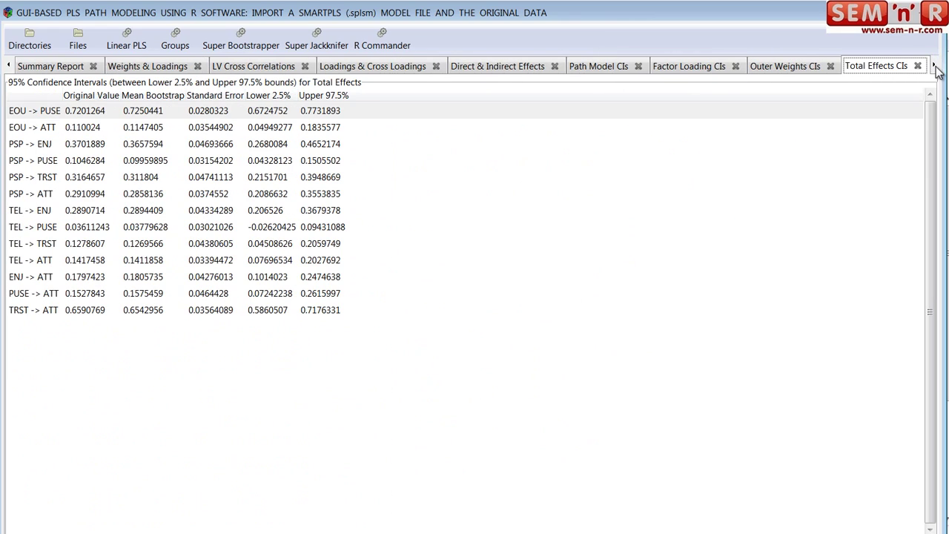
left_click(937, 68)
left_click(938, 68)
left_click(937, 68)
left_click(938, 69)
left_click(937, 68)
left_click(938, 69)
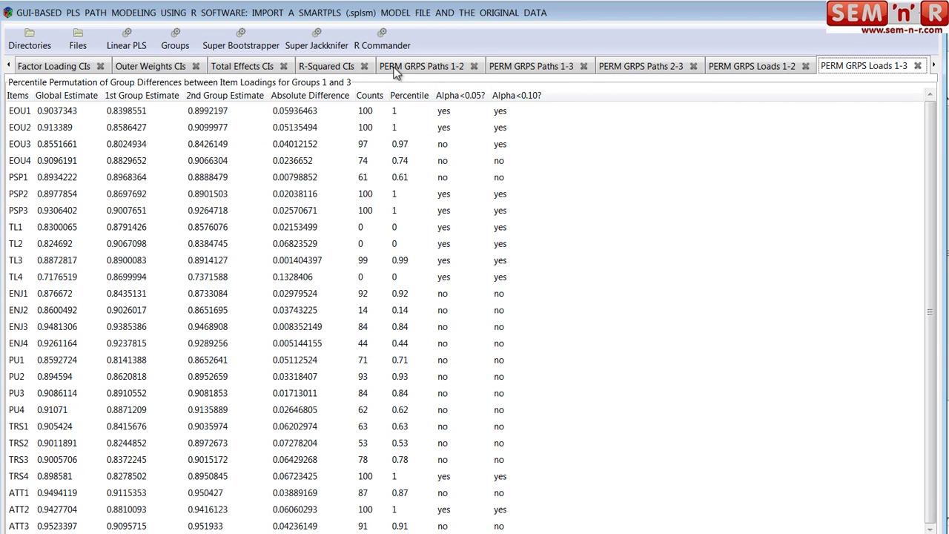
left_click(415, 67)
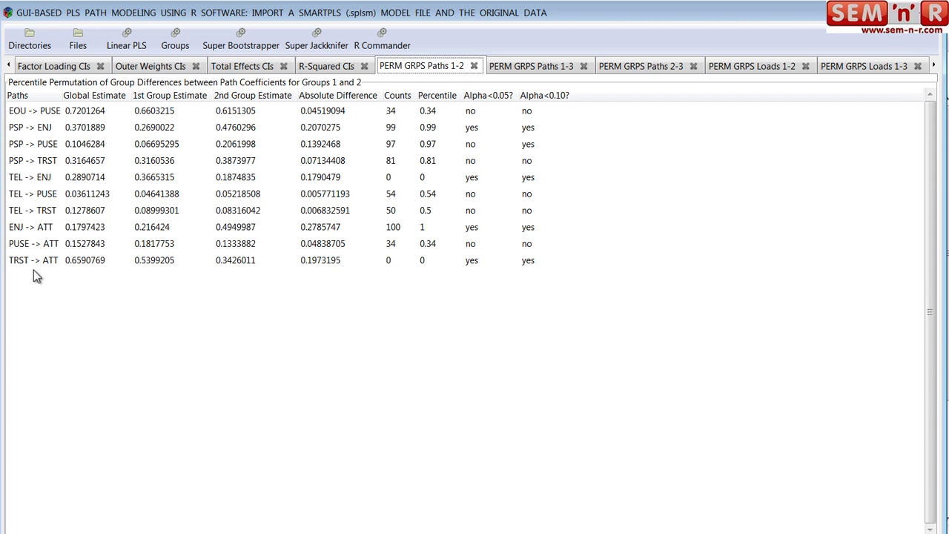
Go back from the permutation reports to the path diagram plot to review the paths leading to ATT.
left_click(8, 65)
left_click(8, 65)
left_click(9, 65)
left_click(8, 65)
left_click(8, 65)
left_click(9, 65)
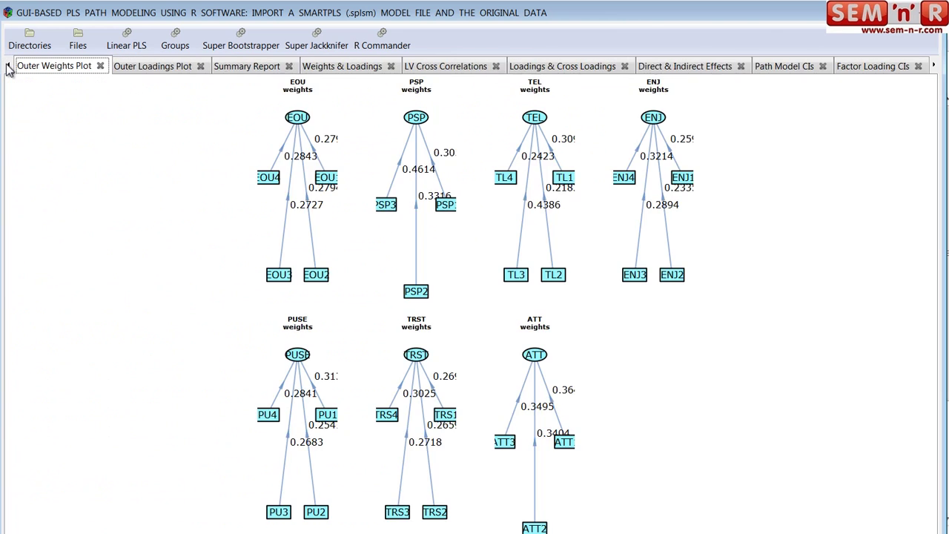
left_click(8, 65)
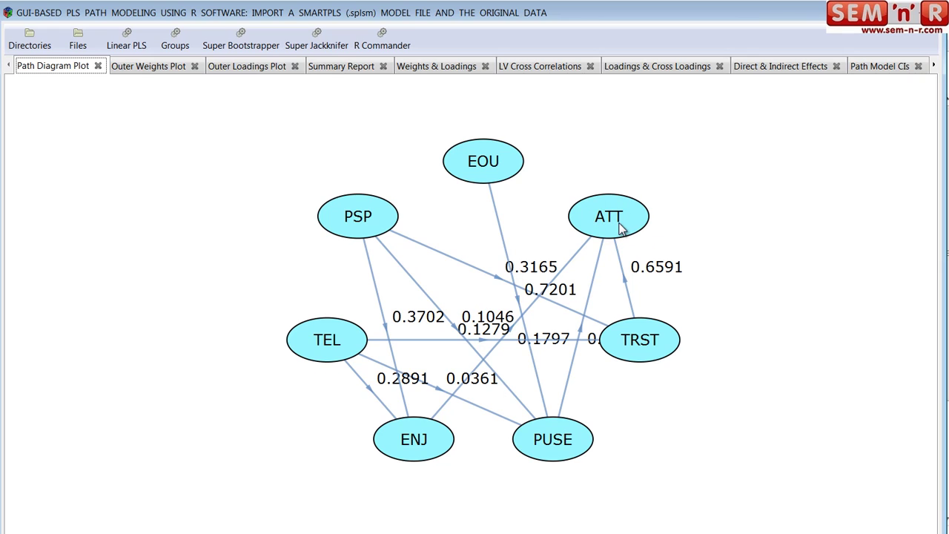
Review the path coefficient permutation reports for groups 1 and 2, followed by groups 1 and 3.
left_click(935, 66)
left_click(934, 66)
left_click(935, 66)
left_click(934, 66)
left_click(935, 66)
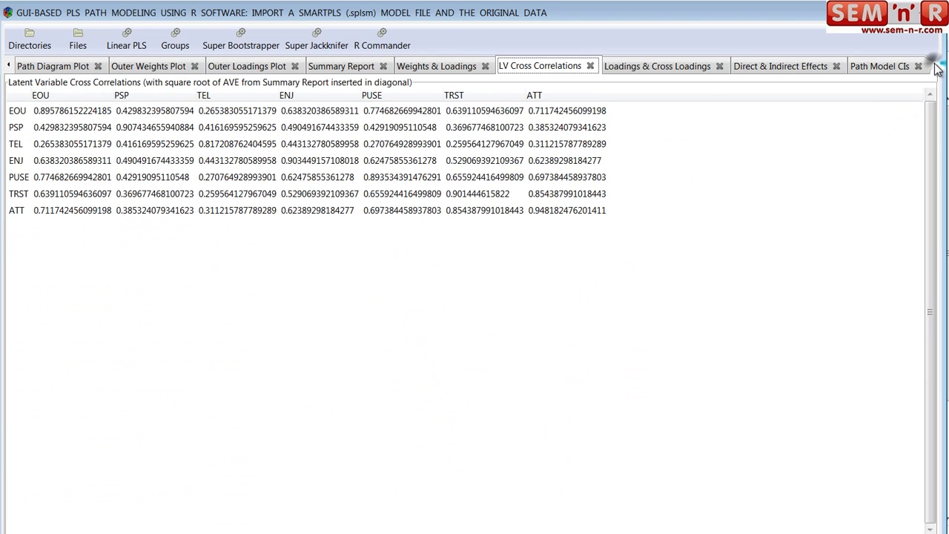
left_click(935, 66)
left_click(935, 66)
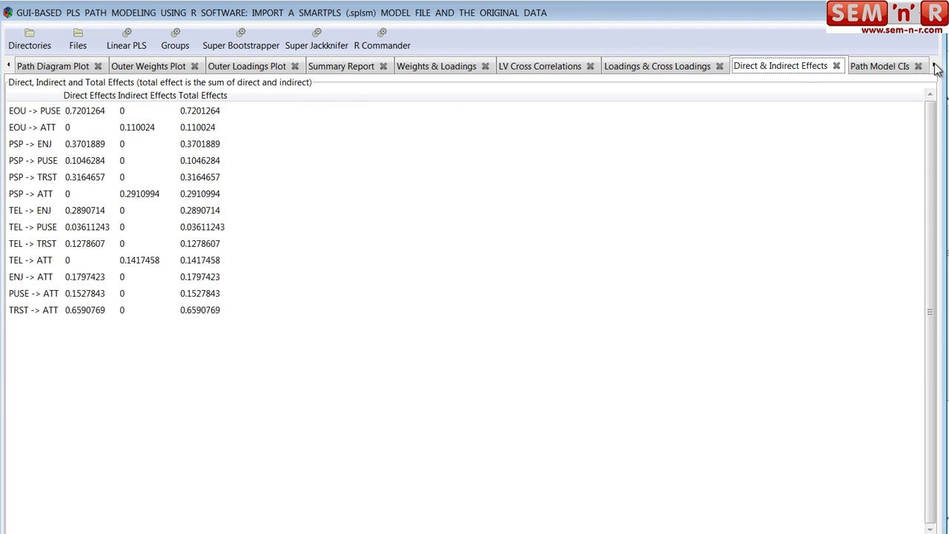
left_click(934, 66)
left_click(935, 66)
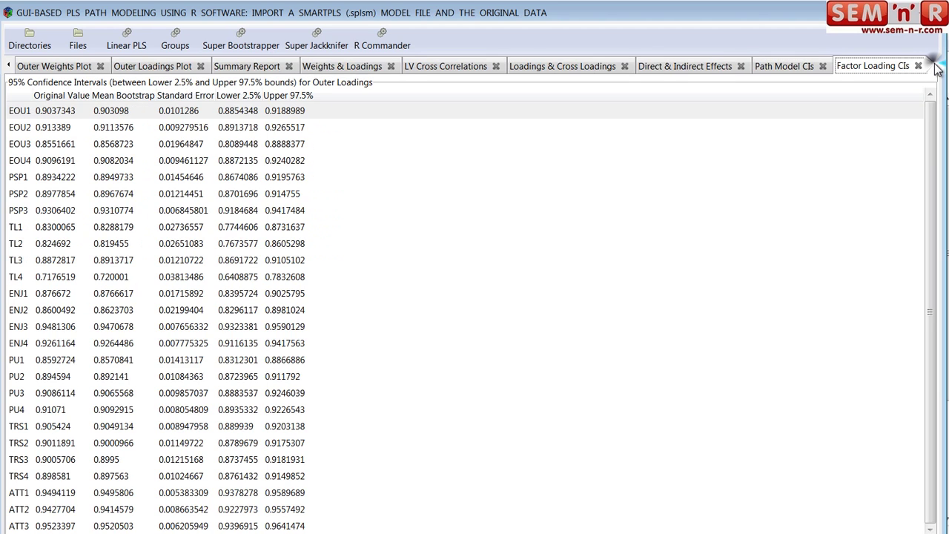
left_click(934, 66)
left_click(935, 66)
left_click(935, 66)
left_click(934, 66)
left_click(935, 66)
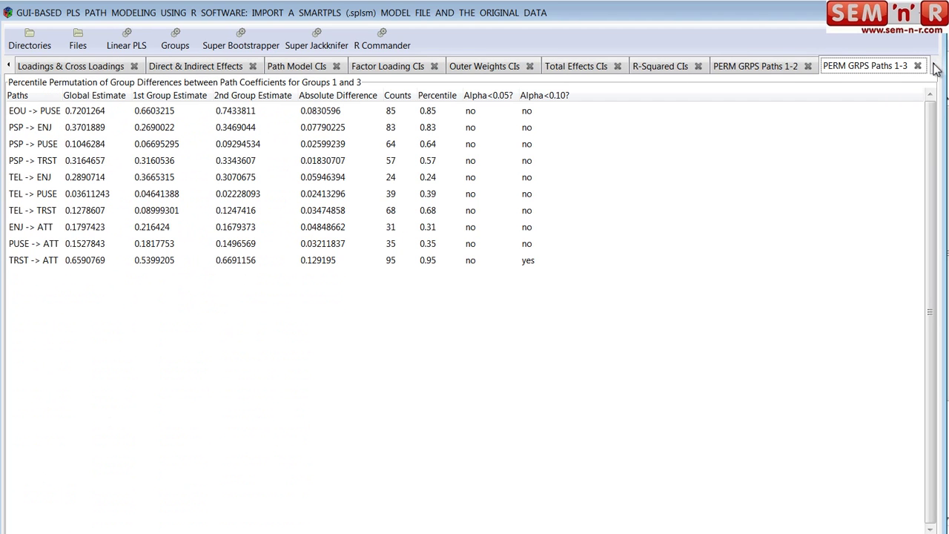
left_click(752, 70)
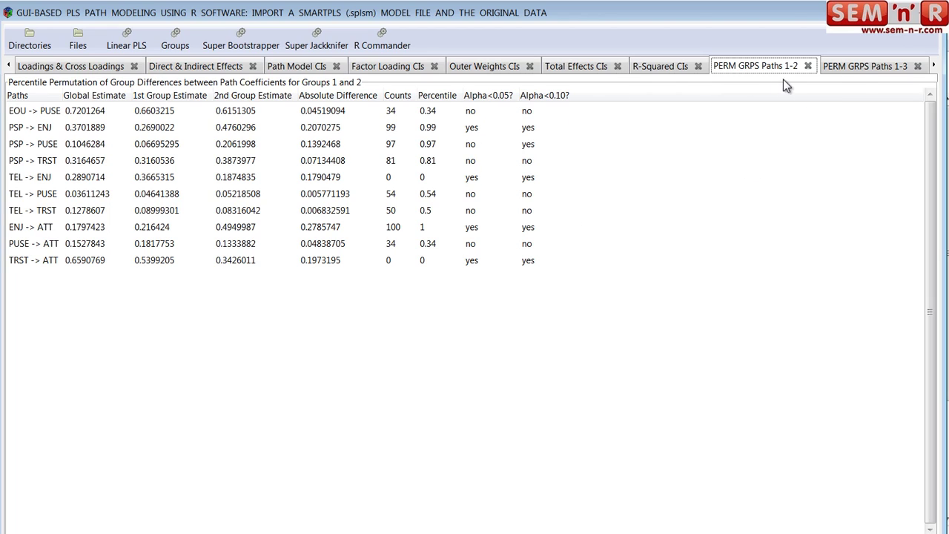
left_click(867, 64)
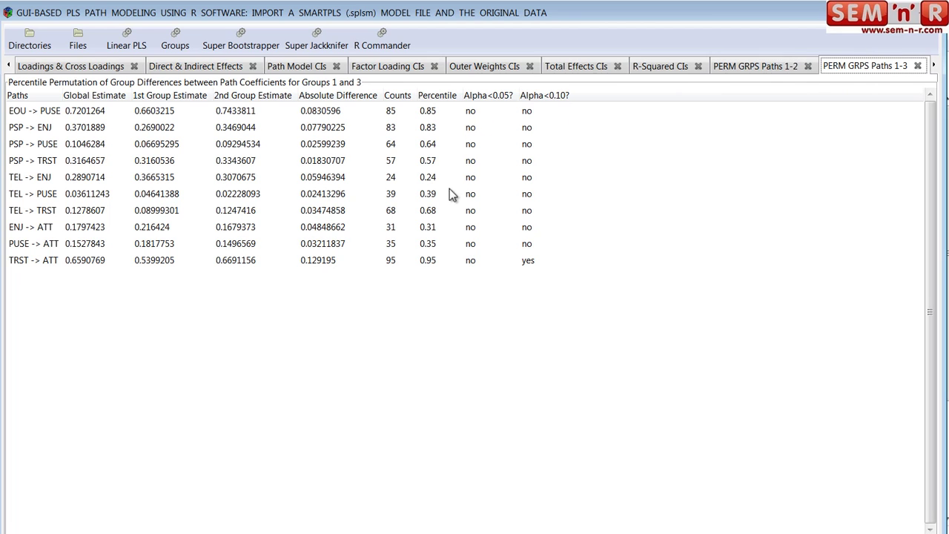
Examine the permutation report on path coefficient differences between groups 2 and 3.
left_click(935, 67)
left_click(935, 66)
left_click(934, 67)
left_click(934, 67)
left_click(934, 67)
left_click(934, 66)
left_click(935, 67)
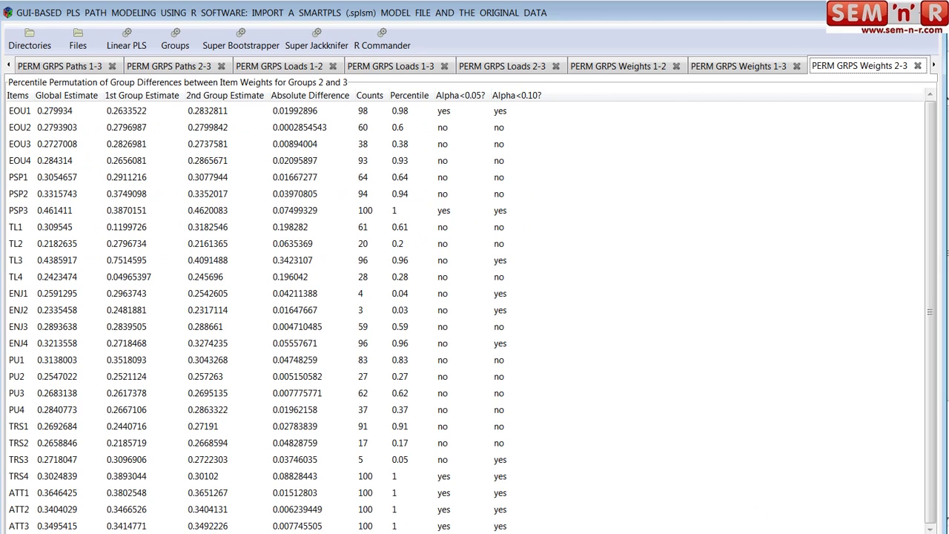
left_click(175, 67)
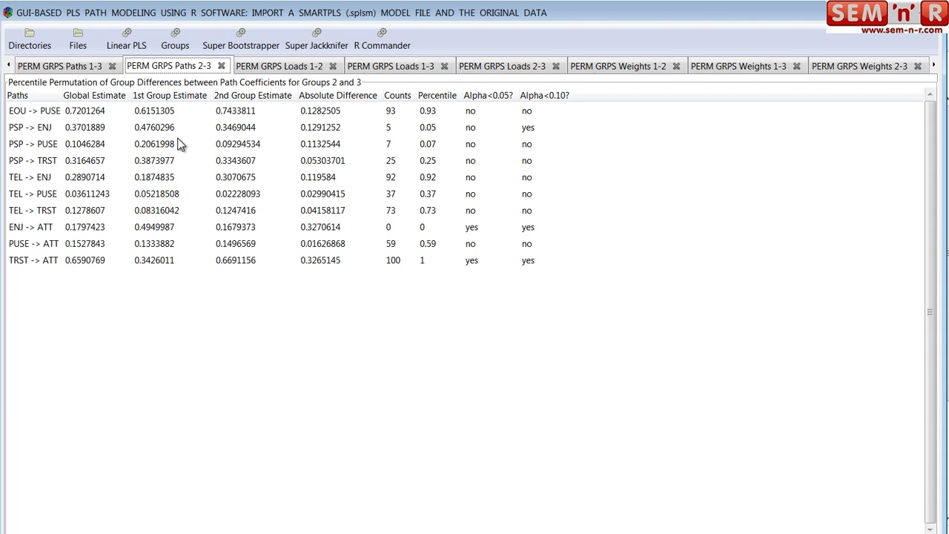
Review the item loading permutation reports for group pairs 1-2, 1-3 and 2-3.
left_click(280, 67)
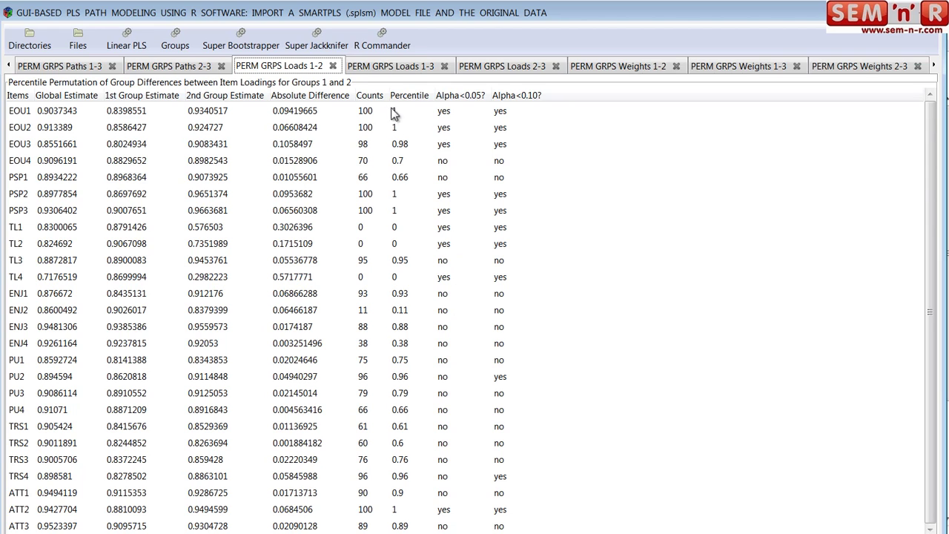
left_click(389, 60)
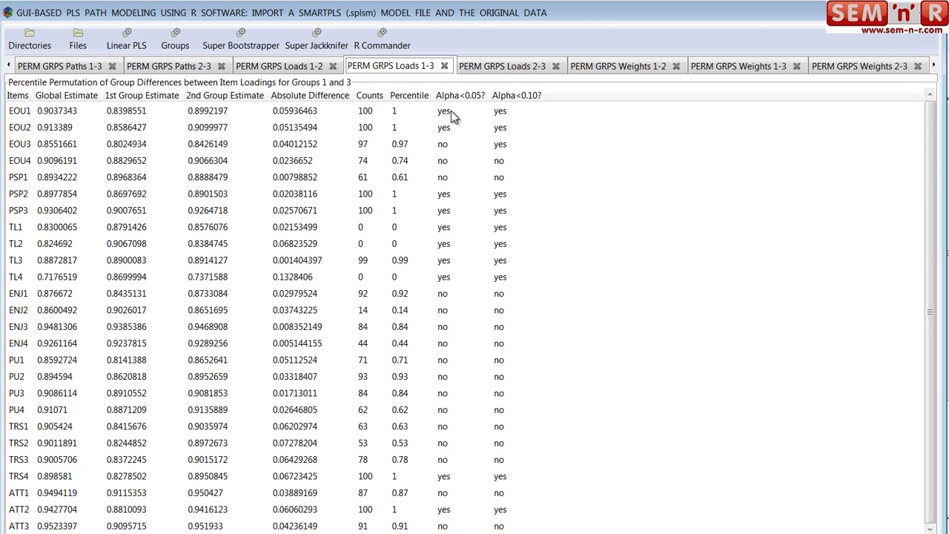
left_click(507, 65)
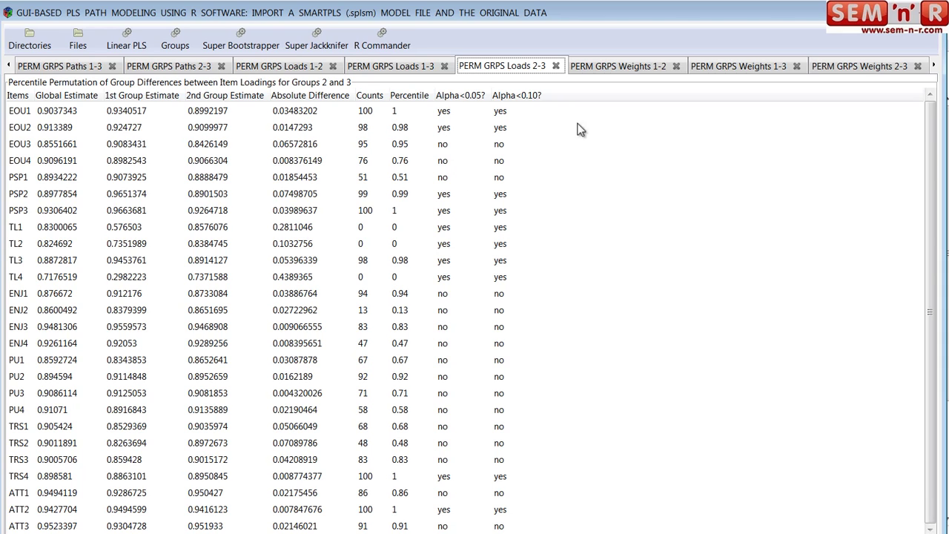
Review the item weight permutation reports for group pairs 1-2 and 1-3.
left_click(624, 66)
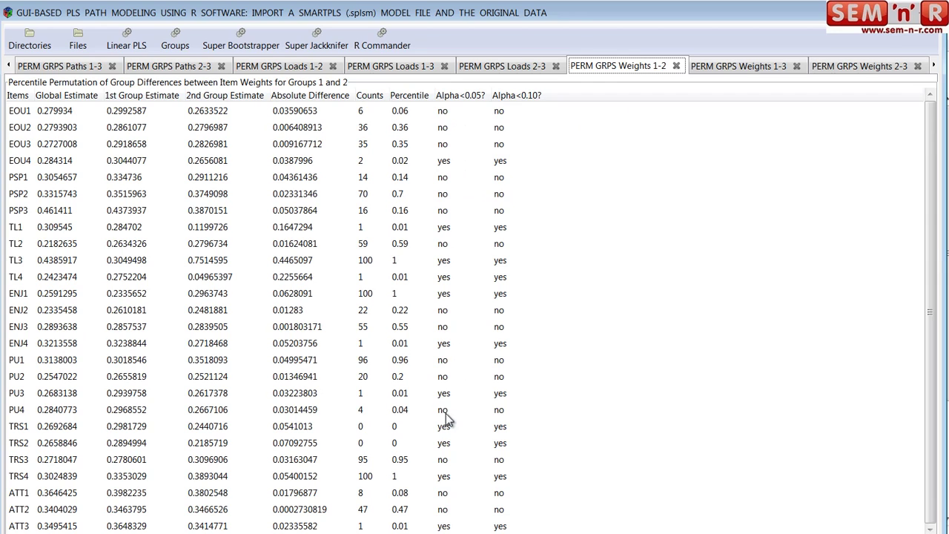
left_click(739, 65)
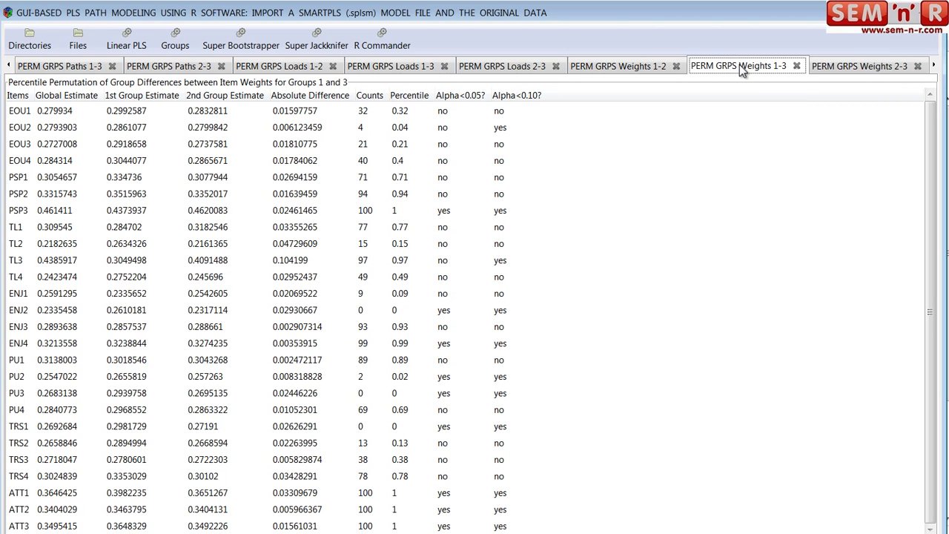
Review the item weight permutation report for groups 2 and 3, and skim ahead to the indirect effects report for groups 2 and 3.
left_click(859, 66)
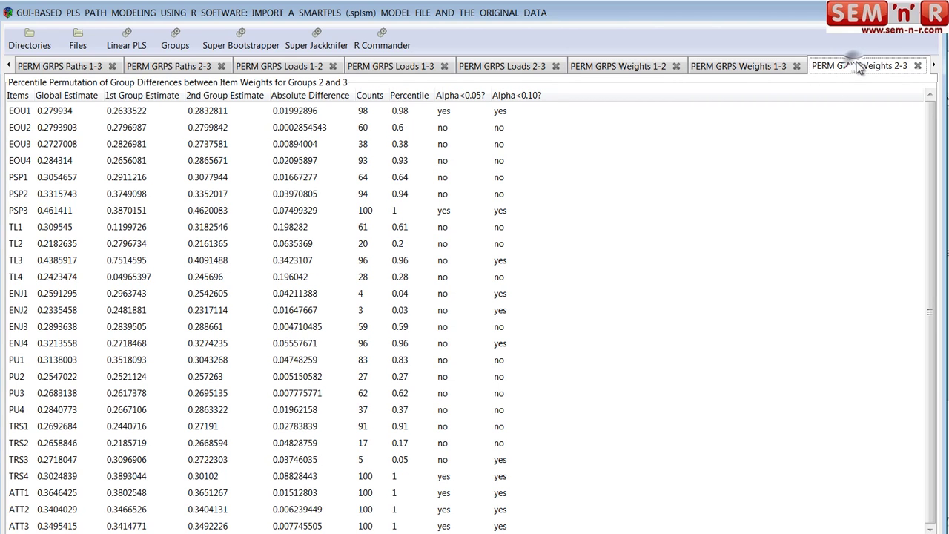
left_click(933, 65)
left_click(934, 65)
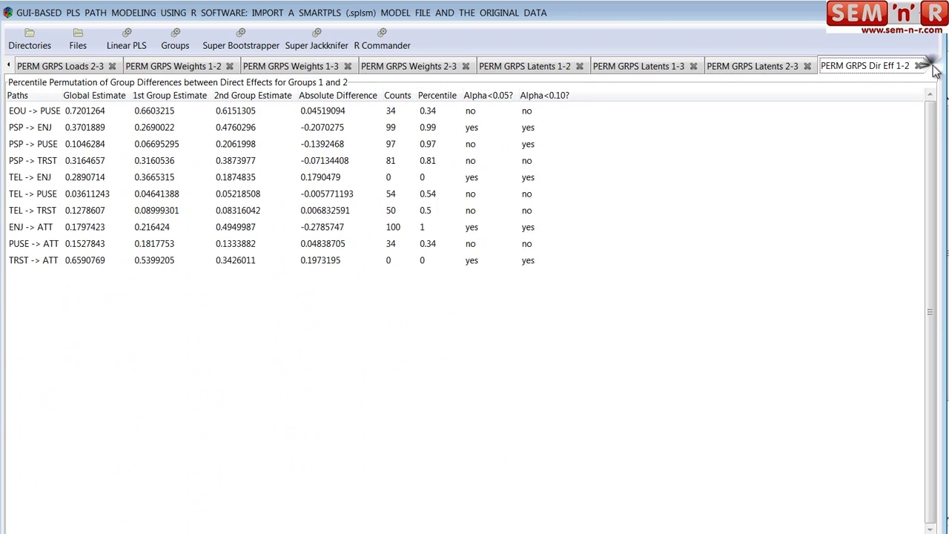
left_click(934, 65)
left_click(934, 65)
left_click(934, 65)
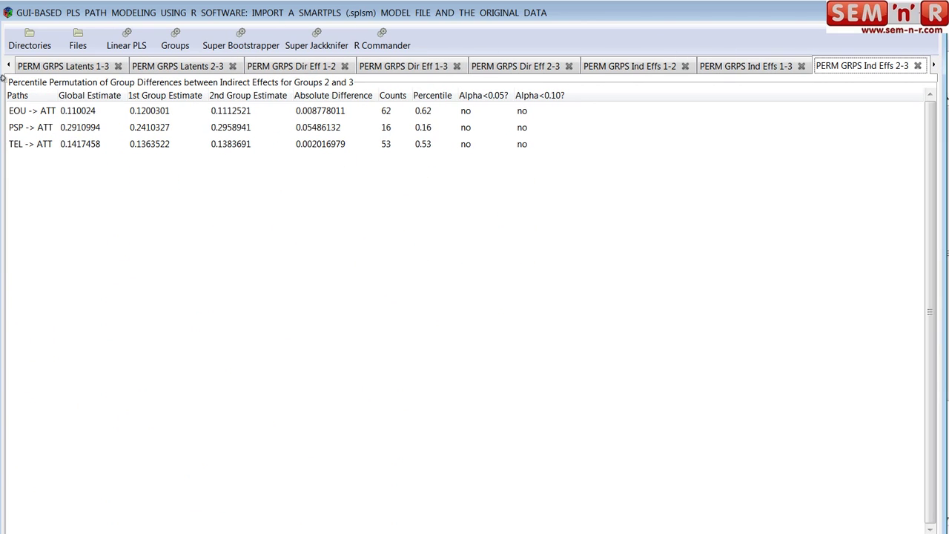
Go back through the direct effects and latent variable reports to the item weight permutation report for groups 2 and 3.
left_click(8, 66)
left_click(9, 66)
left_click(9, 66)
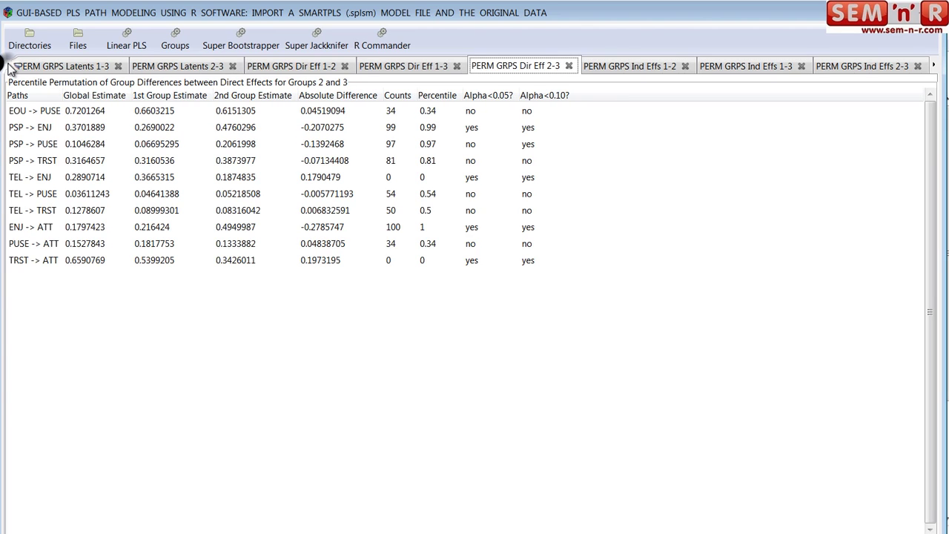
left_click(9, 66)
left_click(9, 66)
left_click(9, 66)
left_click(9, 66)
left_click(9, 66)
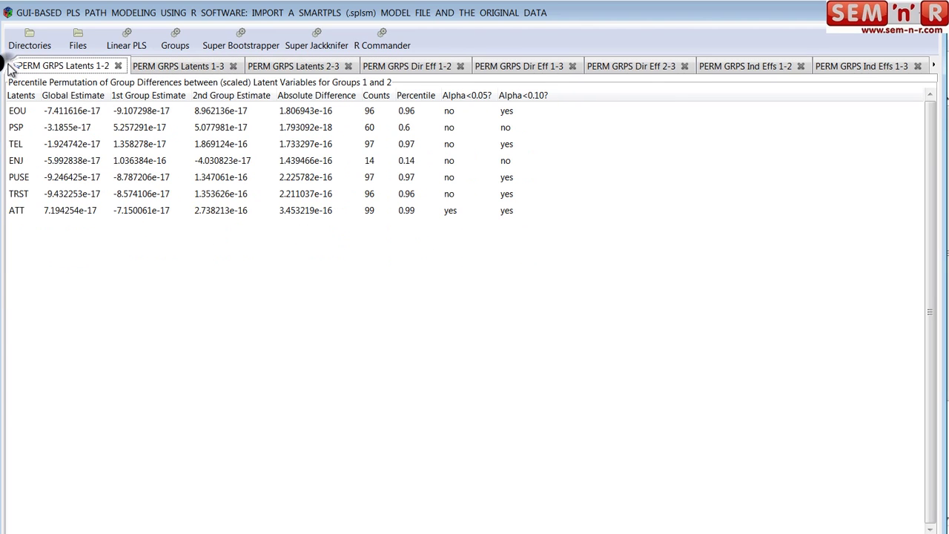
left_click(9, 66)
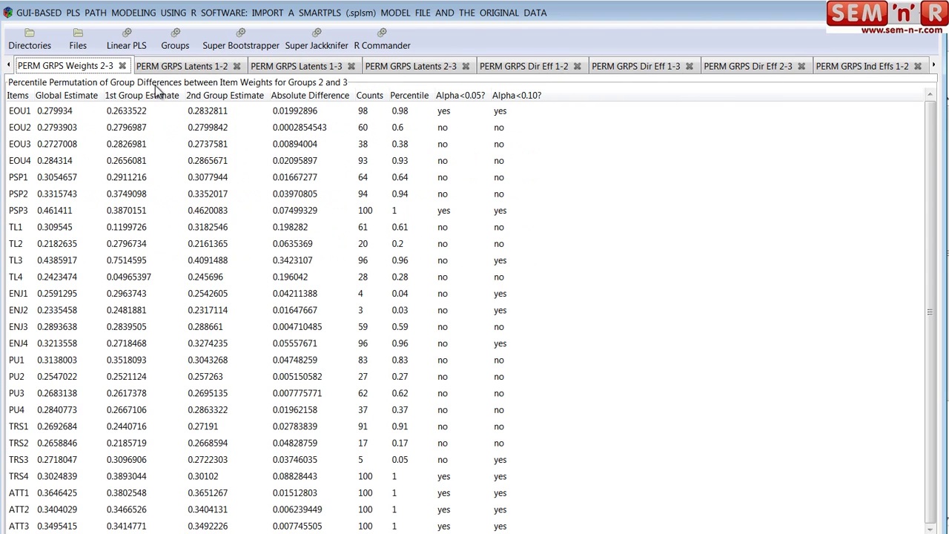
Review the scaled latent variable permutation reports for group pairs 1-2, 1-3 and 2-3.
left_click(178, 66)
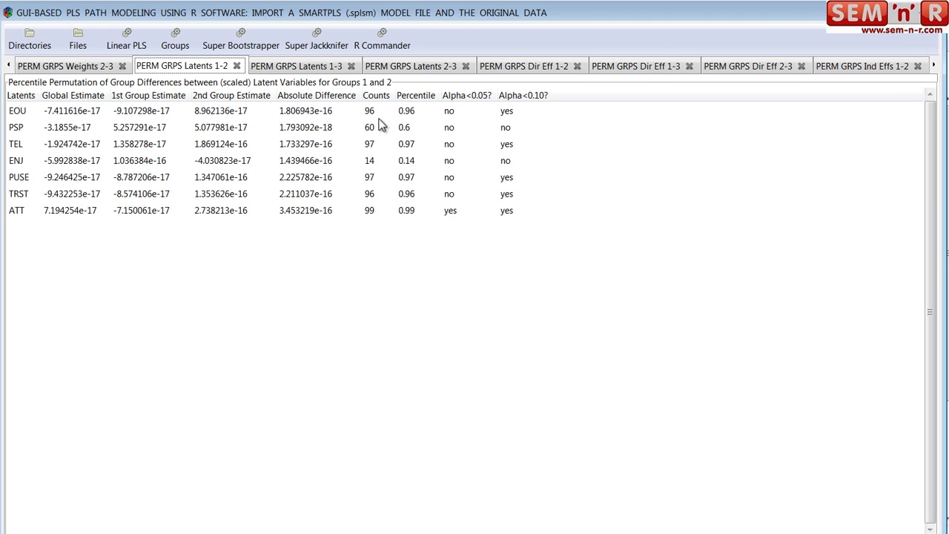
left_click(294, 64)
left_click(428, 67)
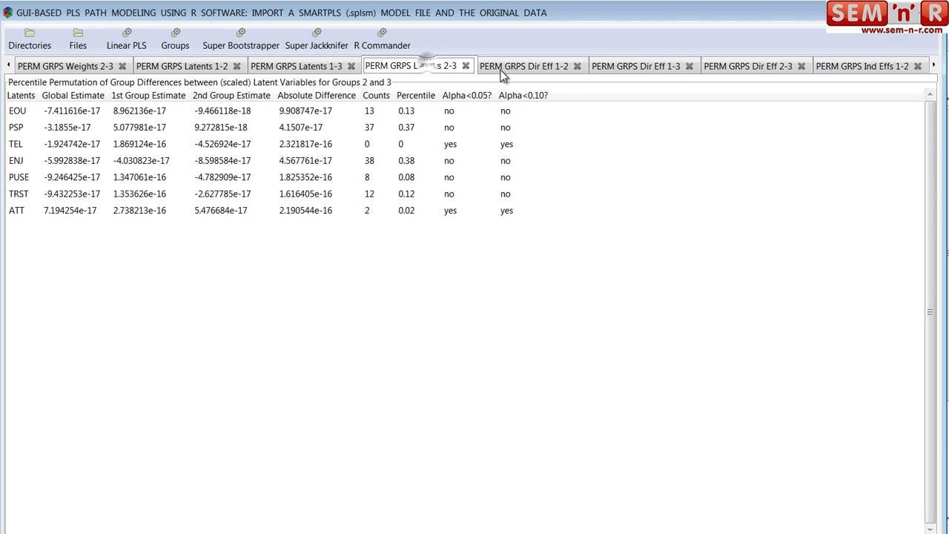
Review the direct effects permutation reports for group pairs 1-2, 1-3 and 2-3.
left_click(519, 67)
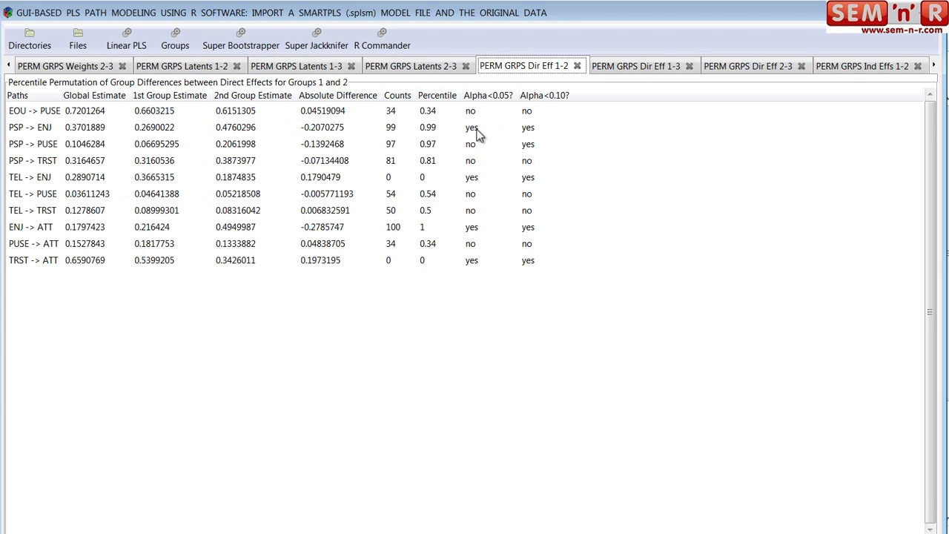
left_click(642, 67)
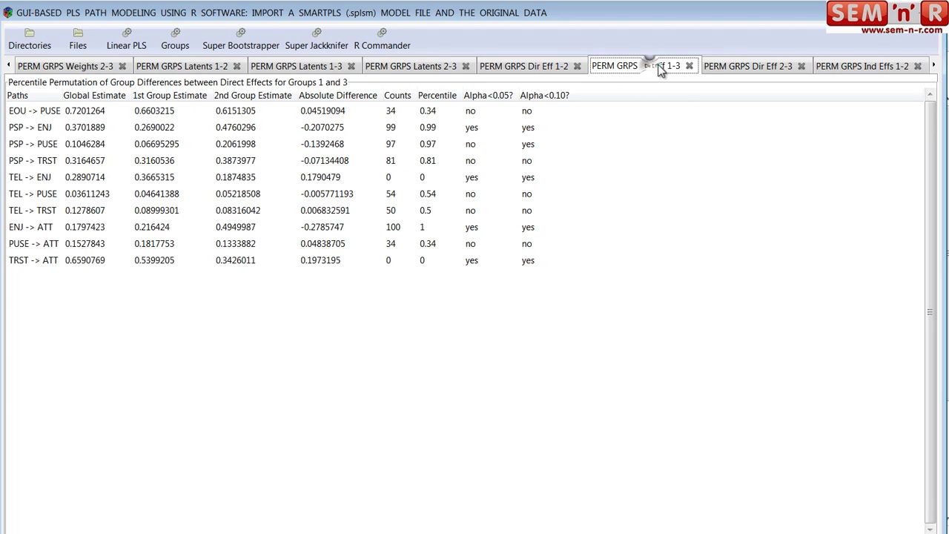
left_click(739, 67)
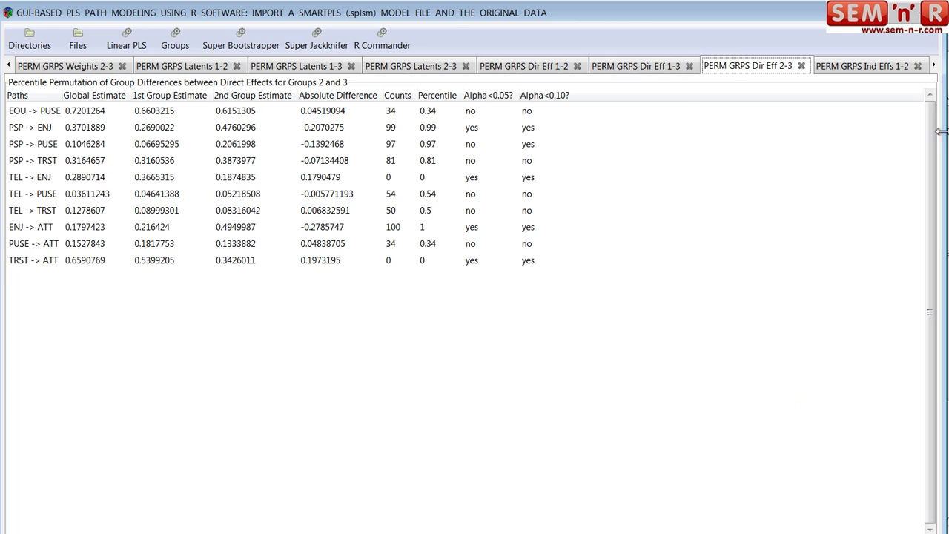
Skim ahead through the indirect effects reports to the total effects permutation report for groups 2 and 3.
left_click(936, 66)
left_click(936, 67)
left_click(936, 66)
left_click(936, 66)
left_click(936, 66)
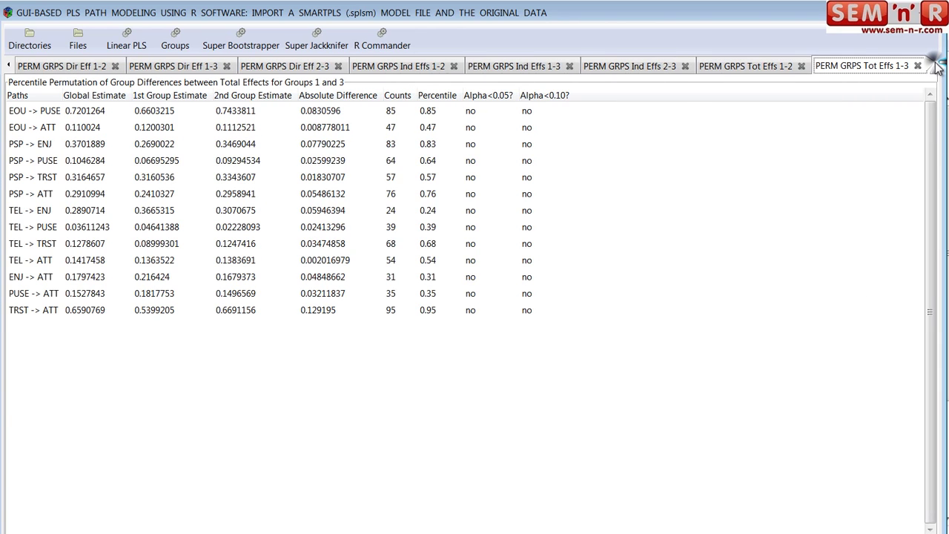
left_click(936, 67)
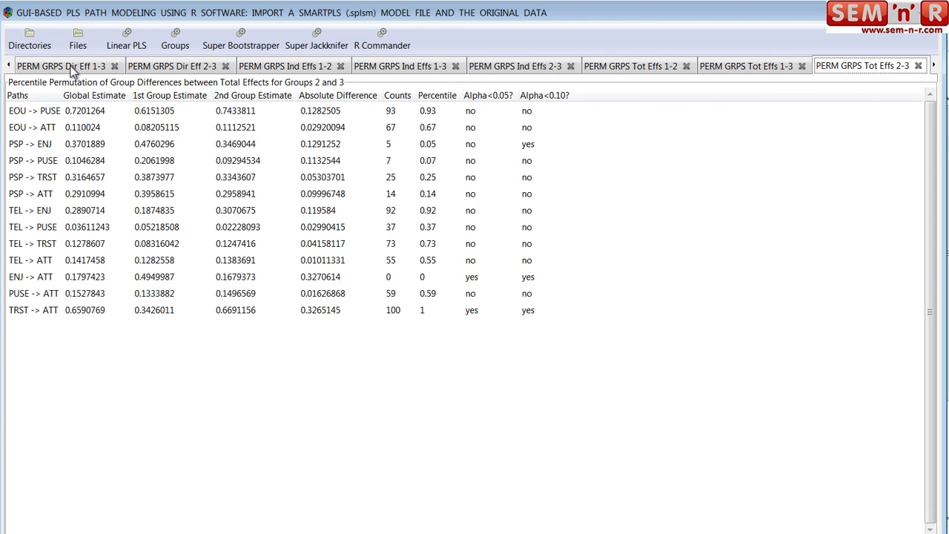
Return to the indirect effects permutation report for groups 1 and 2, and review those for group pairs 1-3 and 2-3.
left_click(9, 65)
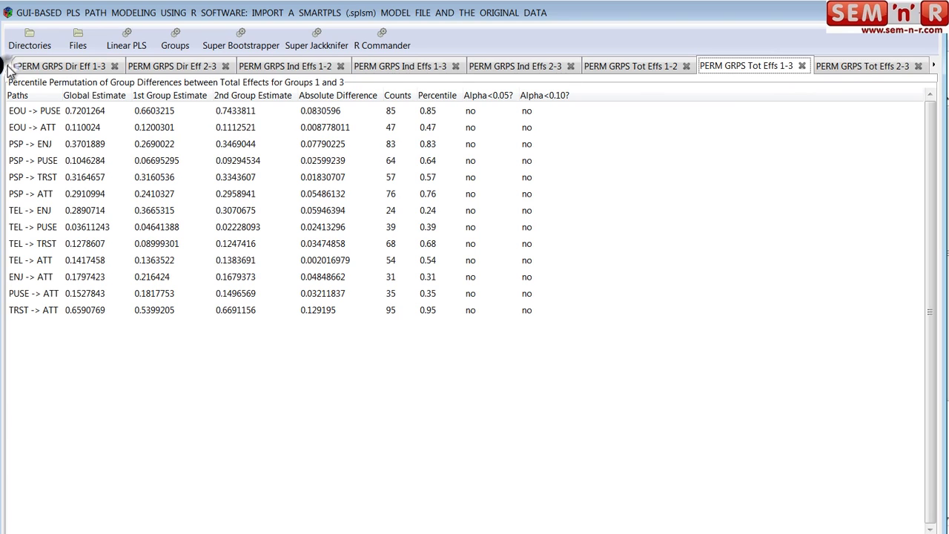
left_click(9, 67)
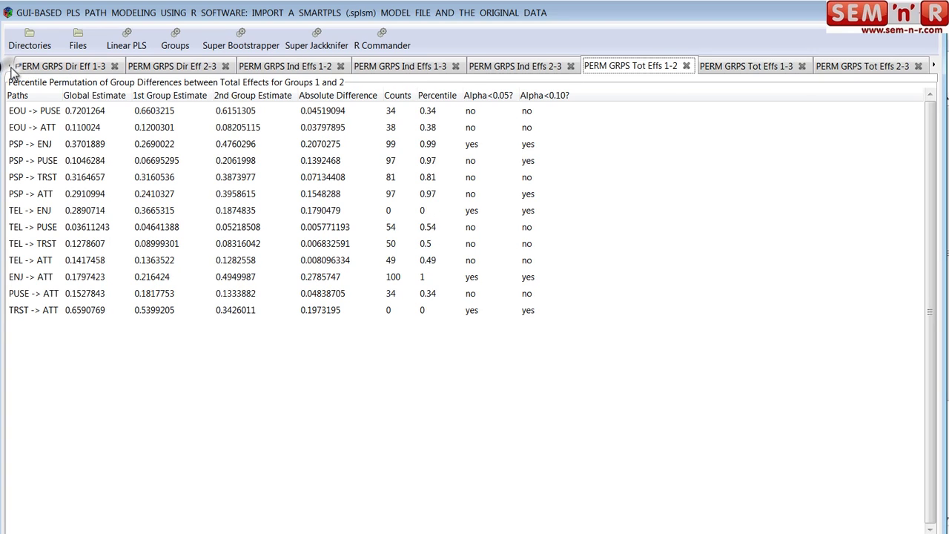
left_click(8, 67)
left_click(9, 67)
left_click(9, 67)
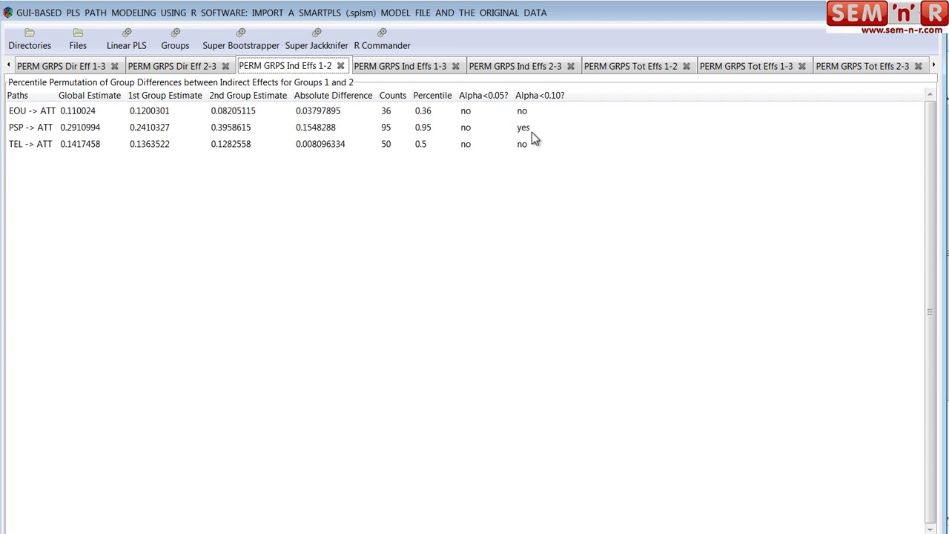
left_click(426, 68)
left_click(498, 71)
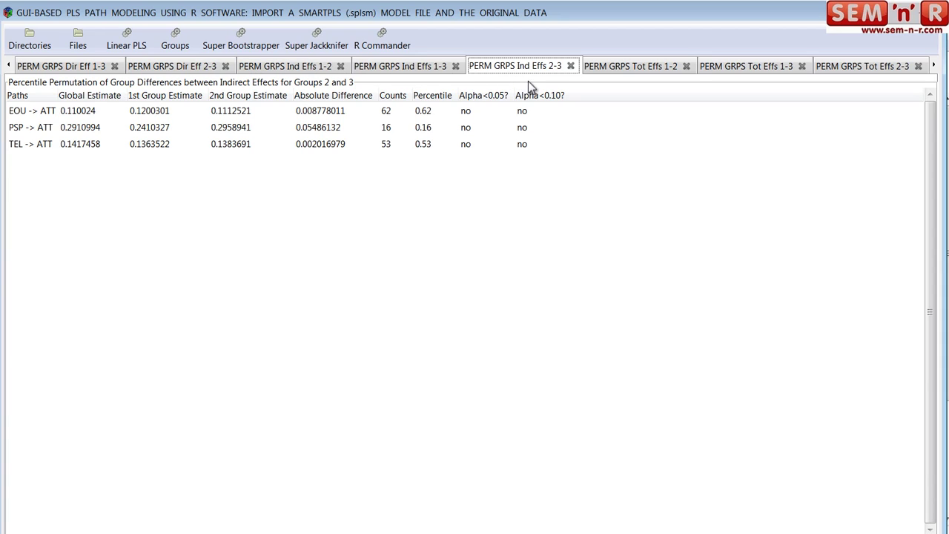
Review the total effects permutation reports for group pairs 1-2, 1-3 and 2-3.
left_click(633, 65)
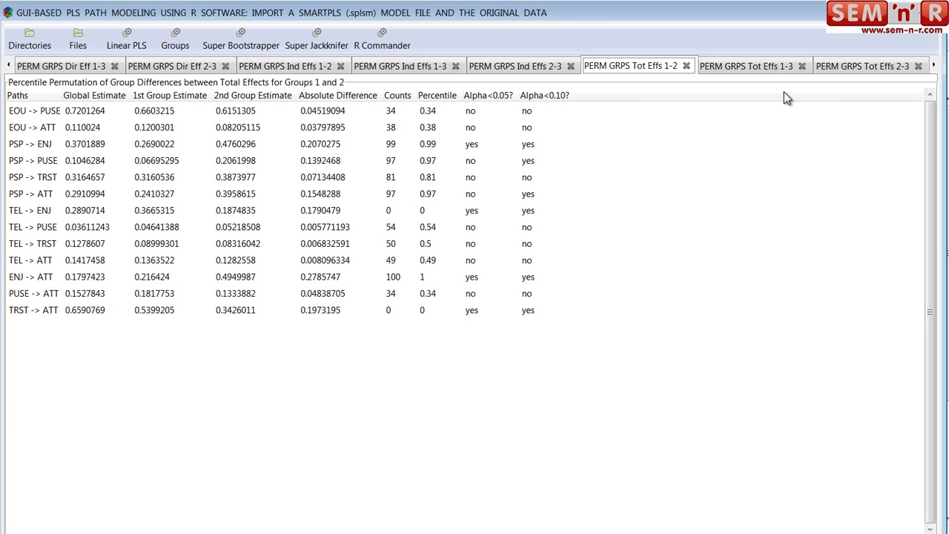
left_click(934, 65)
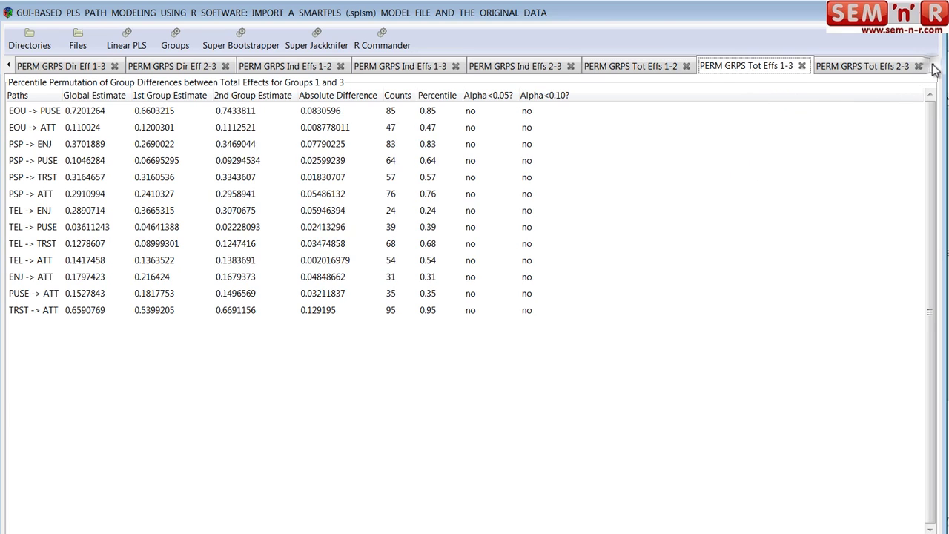
left_click(934, 66)
Browse the R-squared permutation reports for the endogenous constructs, and examine the one for groups 1 and 2.
left_click(934, 66)
left_click(933, 66)
left_click(934, 66)
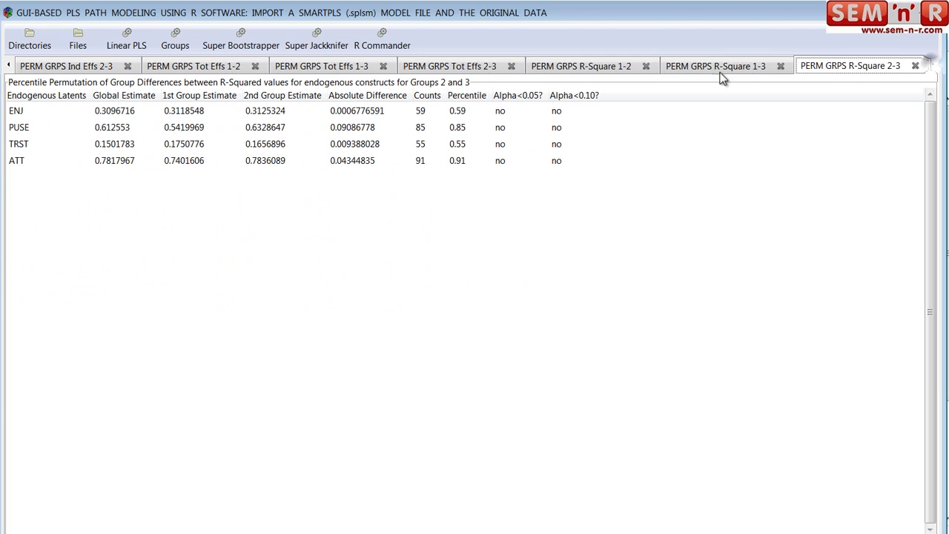
left_click(618, 66)
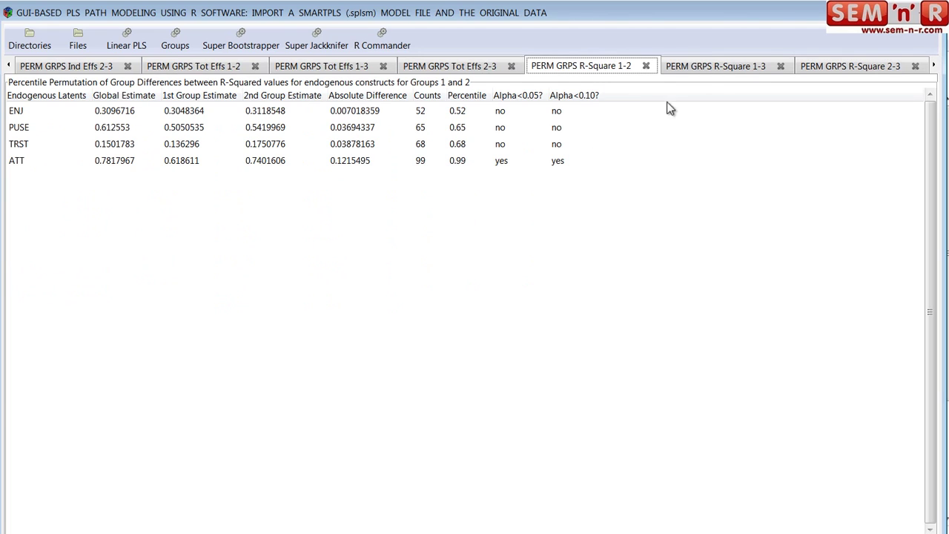